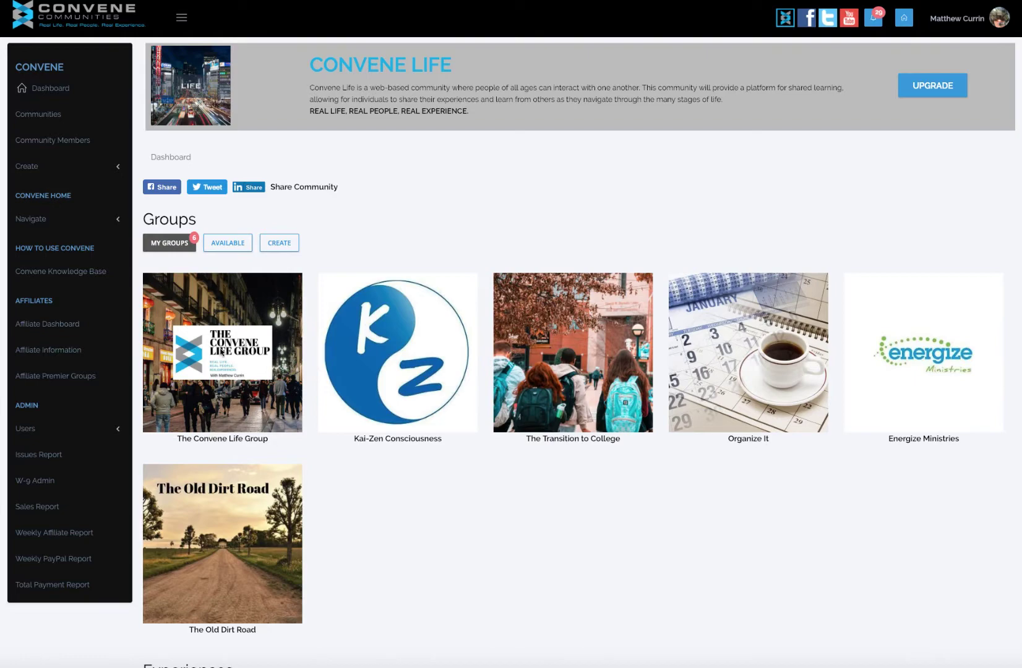
Step: Expand The Convene Life Group's details panel from the dashboard's Groups list
{"action": "left_click", "coordinate": [222, 351]}
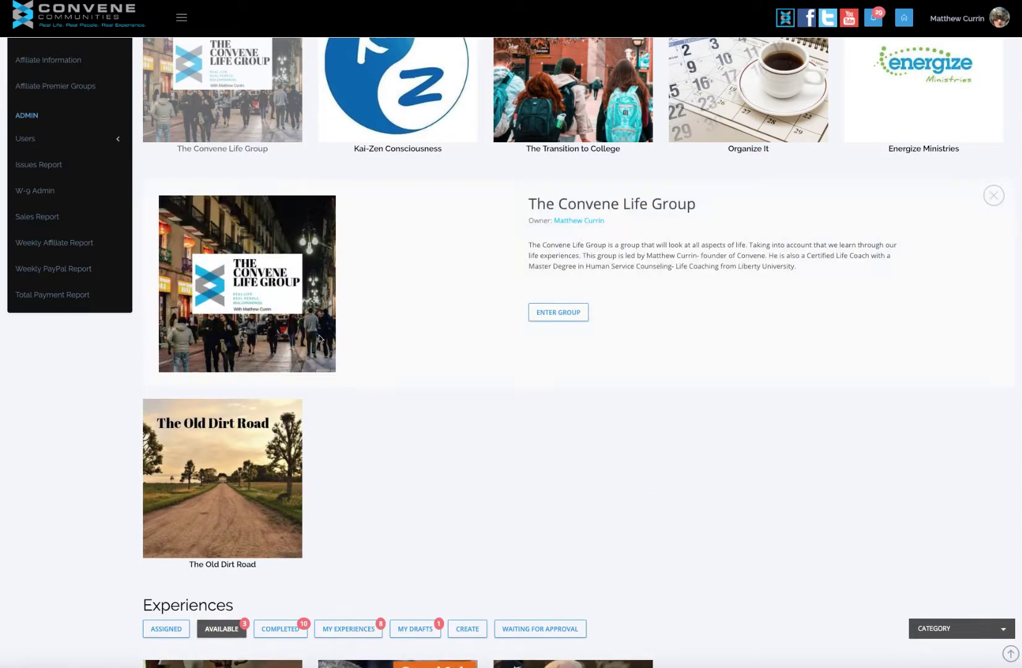
Step: Enter The Convene Life Group page and scroll through its description and leader information
{"action": "left_click", "coordinate": [557, 313]}
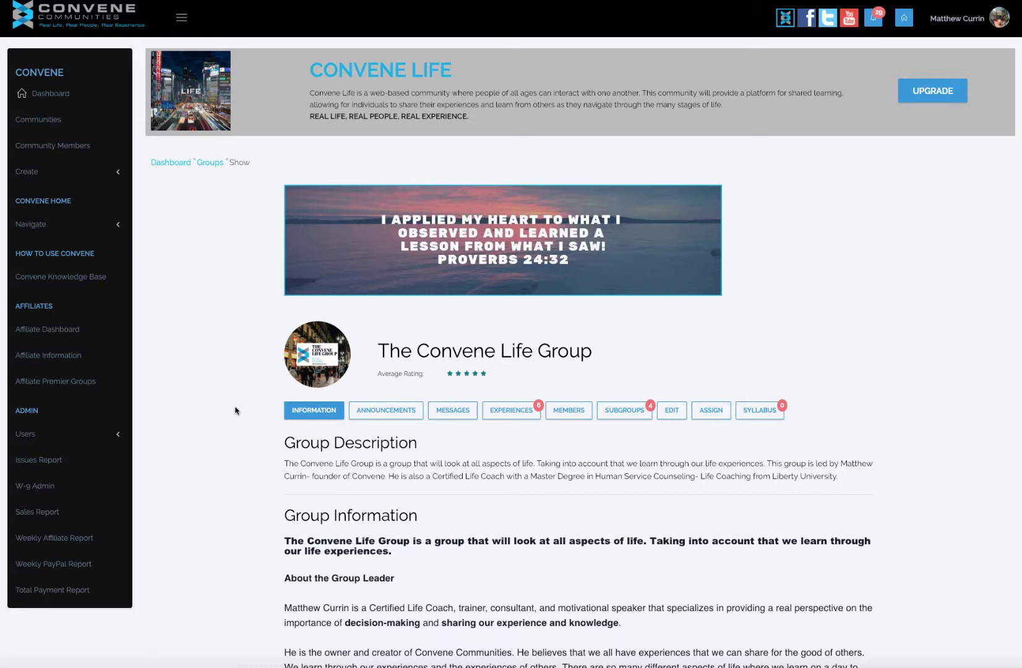
{"action": "scroll", "coordinate": [236, 411], "scroll_direction": "down", "scroll_amount": 3}
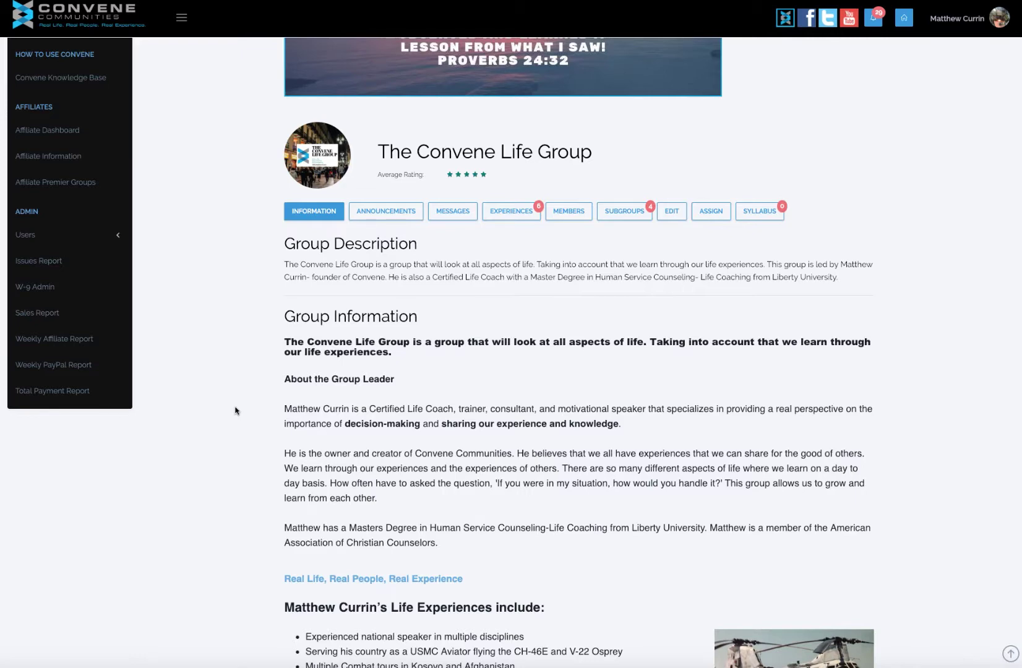
{"action": "scroll", "coordinate": [292, 433], "scroll_direction": "down", "scroll_amount": 4}
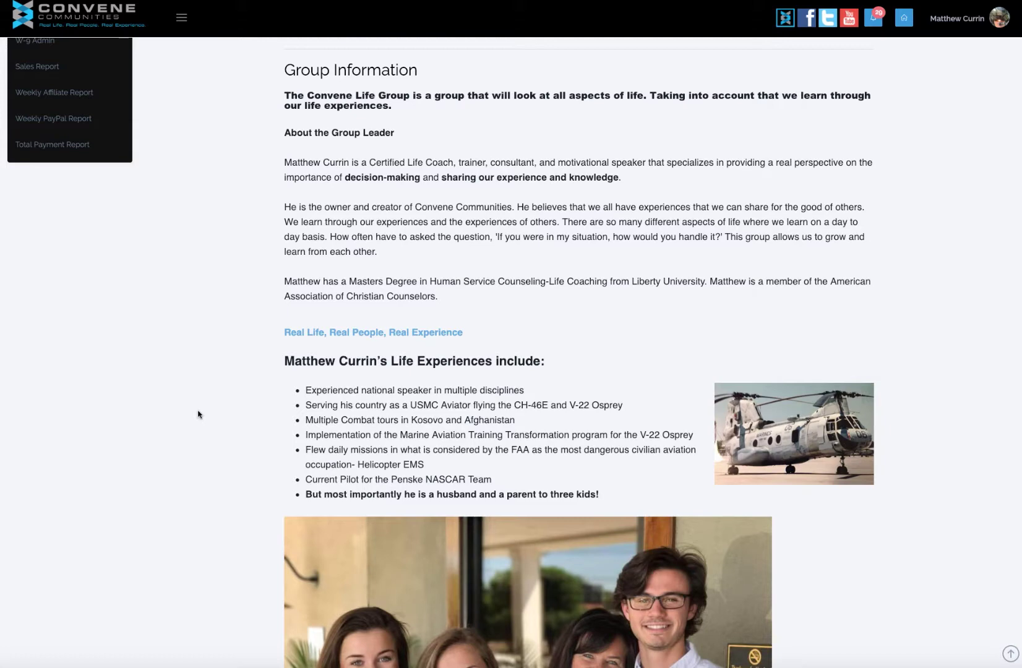
{"action": "scroll", "coordinate": [198, 414], "scroll_direction": "down", "scroll_amount": 8}
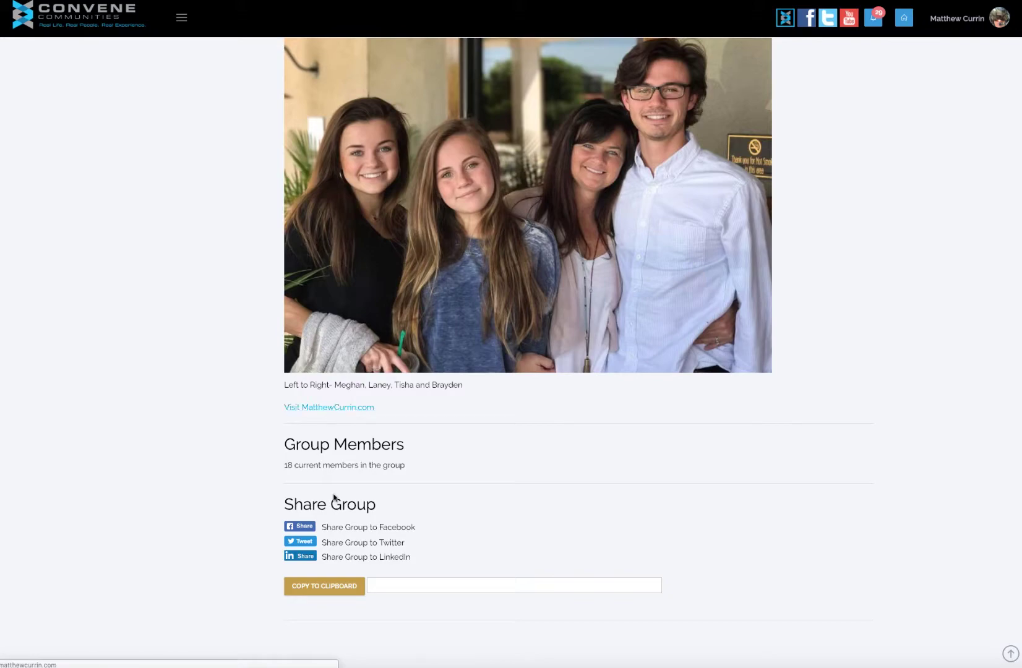
{"action": "scroll", "coordinate": [212, 377], "scroll_direction": "up", "scroll_amount": 4}
{"action": "scroll", "coordinate": [212, 377], "scroll_direction": "up", "scroll_amount": 10}
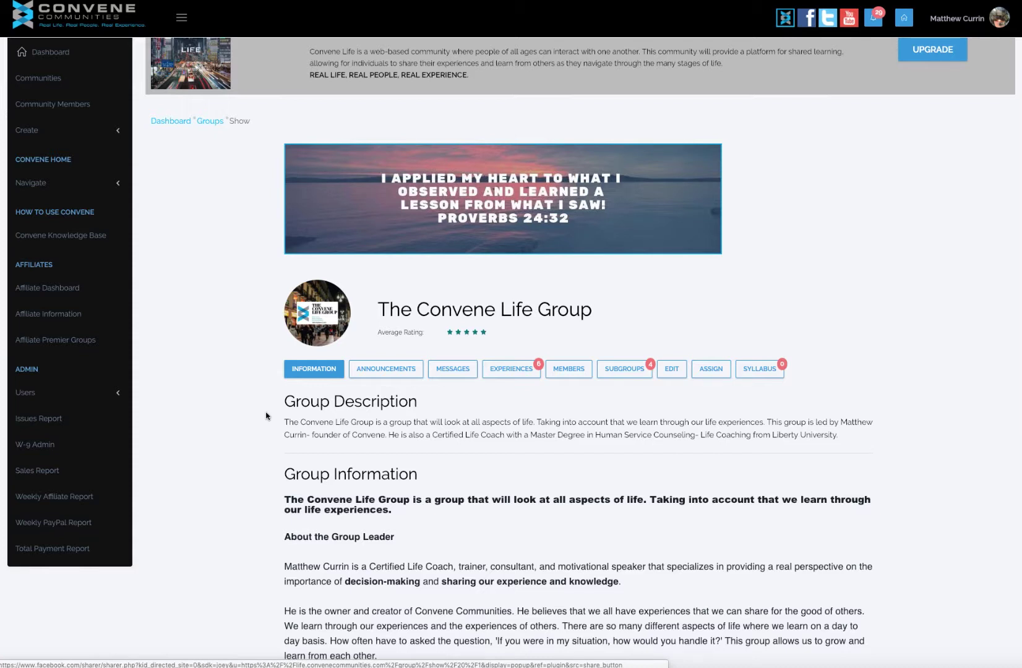
Step: View the group's announcements, then switch to its message board with three introduction posts
{"action": "left_click", "coordinate": [397, 373]}
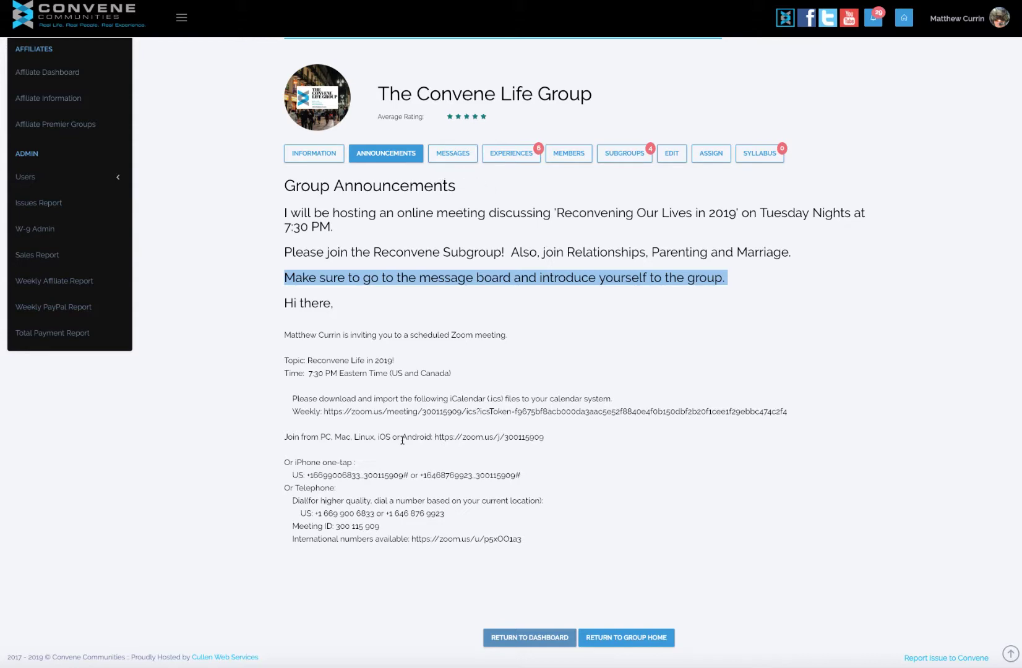
{"action": "left_click", "coordinate": [458, 155]}
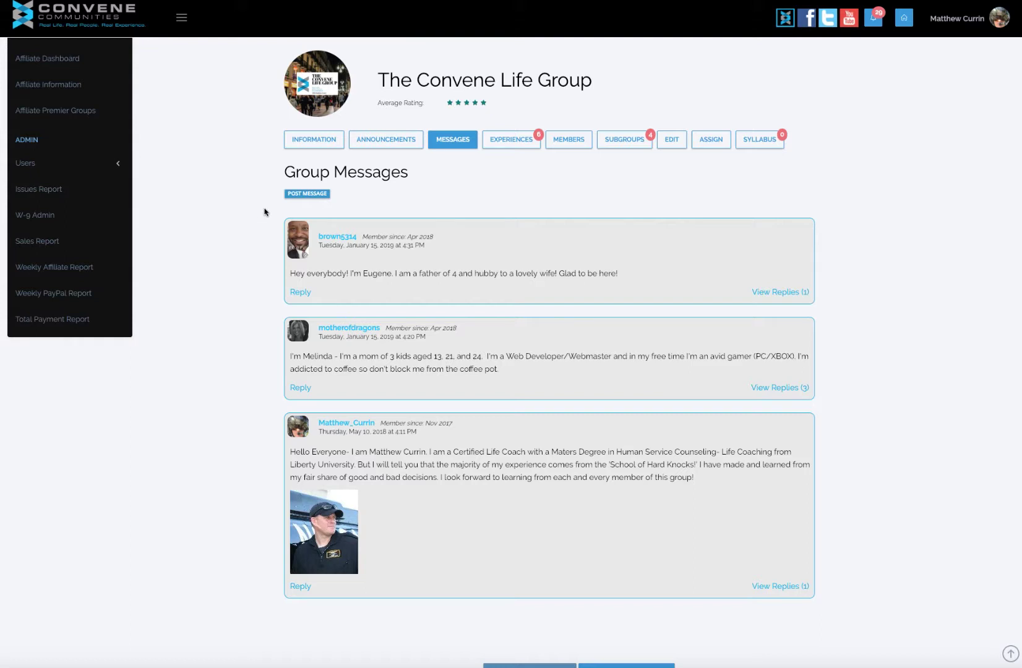
Step: Expand the three replies and the single reply under the introduction posts, then go to Experiences
{"action": "left_click", "coordinate": [783, 388]}
{"action": "scroll", "coordinate": [461, 496], "scroll_direction": "down", "scroll_amount": 1}
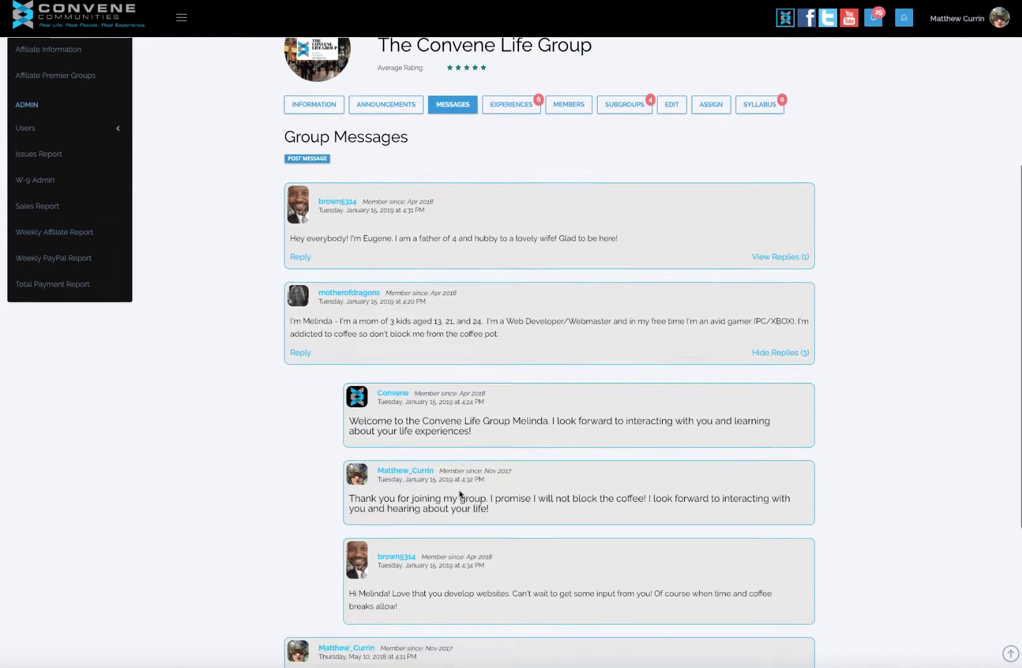
{"action": "scroll", "coordinate": [265, 422], "scroll_direction": "up", "scroll_amount": 1}
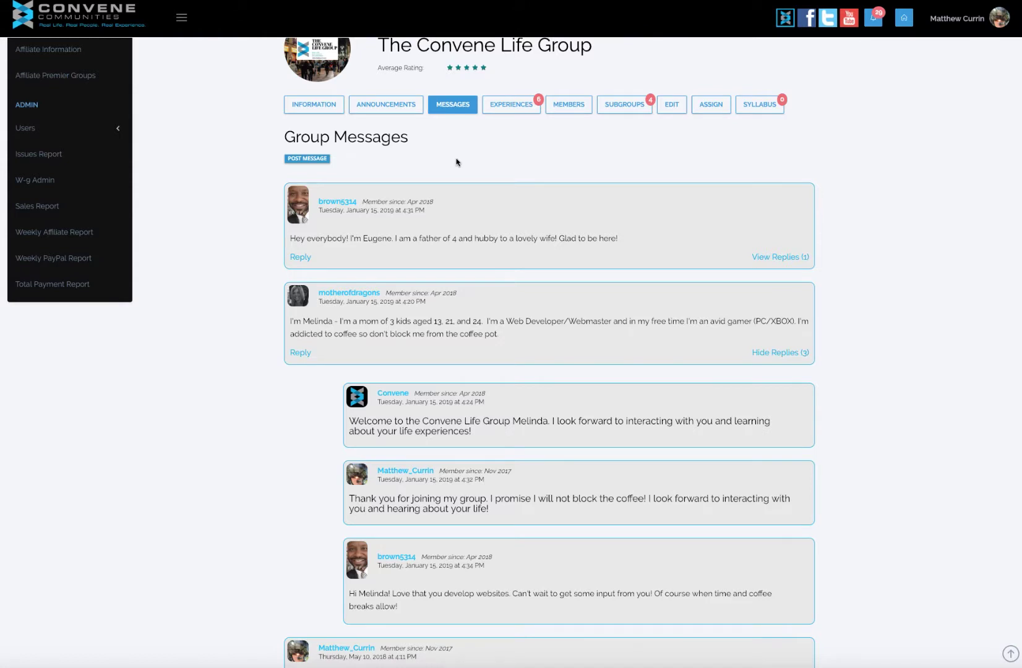
{"action": "left_click", "coordinate": [779, 260]}
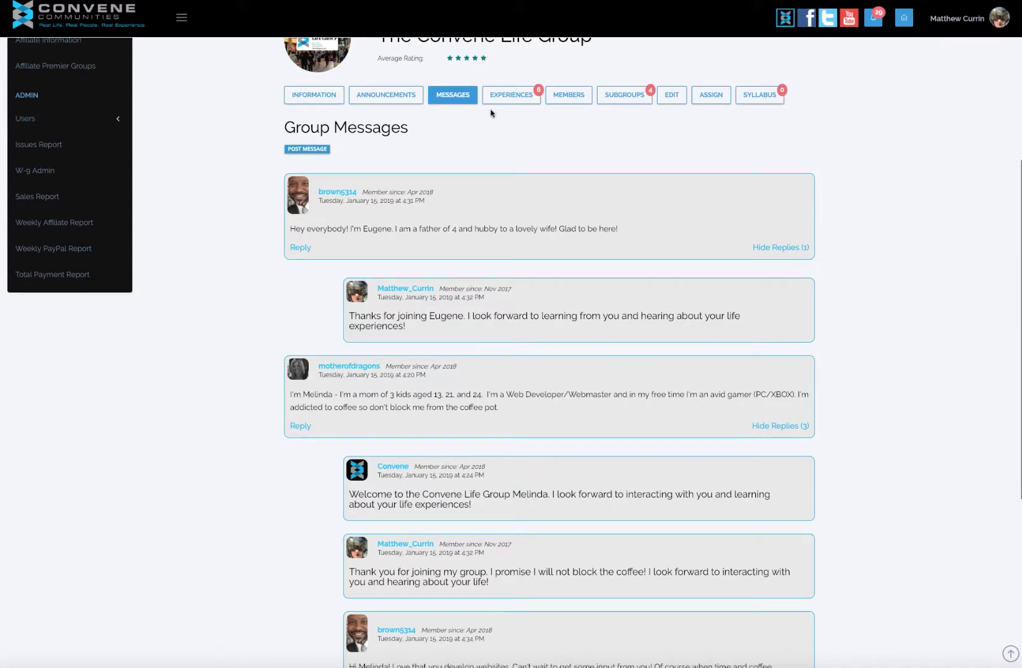
{"action": "left_click", "coordinate": [495, 108]}
Step: Filter group experiences to My Experiences, then Completed, and bring up the 18 members
{"action": "left_click", "coordinate": [495, 387]}
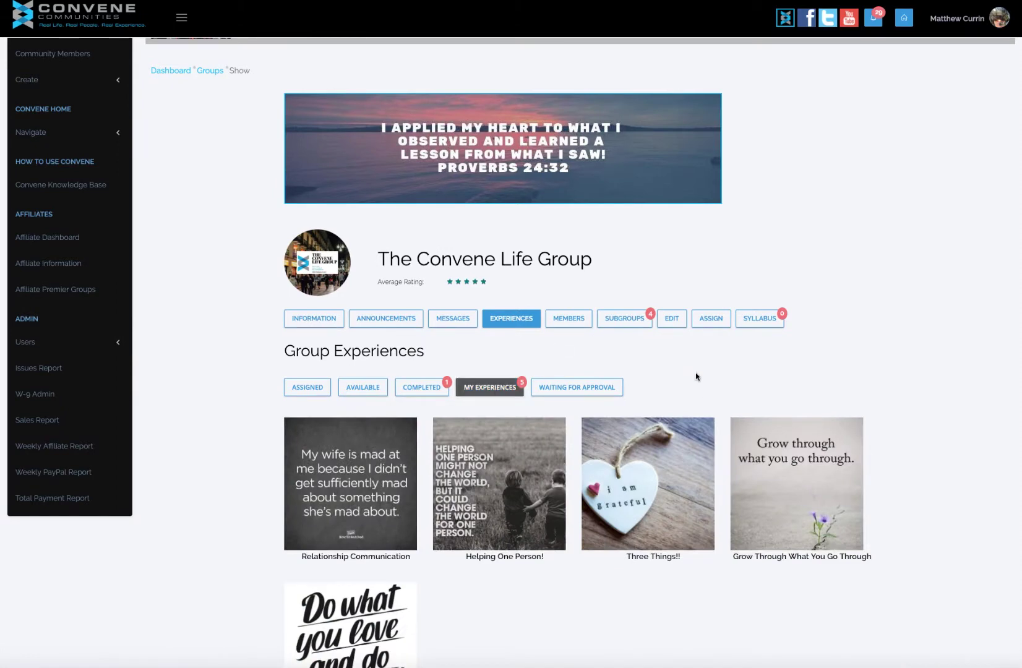
{"action": "scroll", "coordinate": [696, 378], "scroll_direction": "down", "scroll_amount": 1}
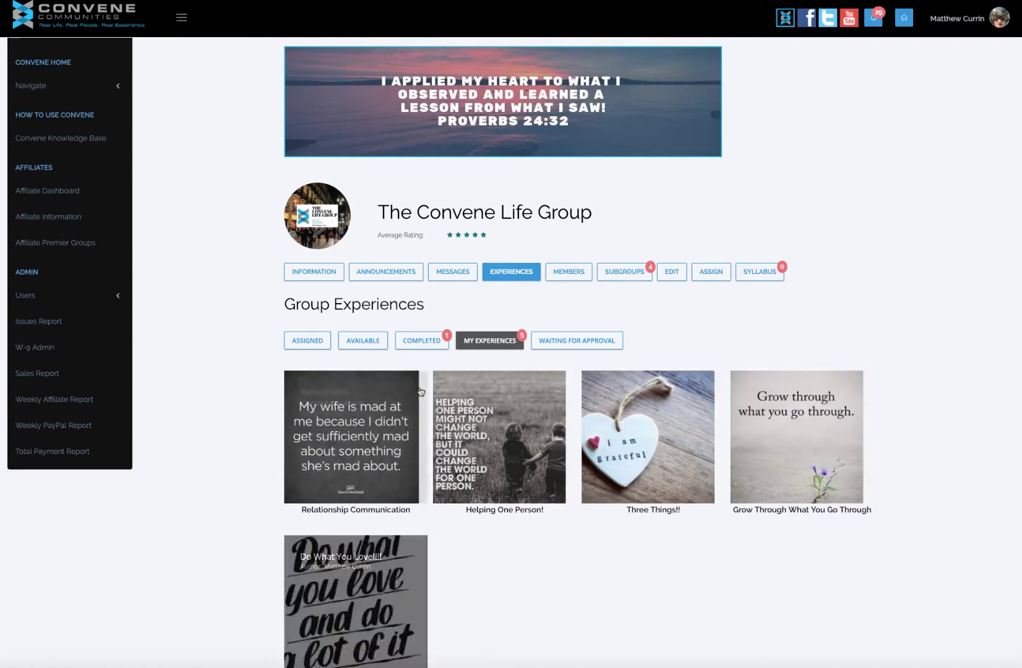
{"action": "left_click", "coordinate": [418, 340]}
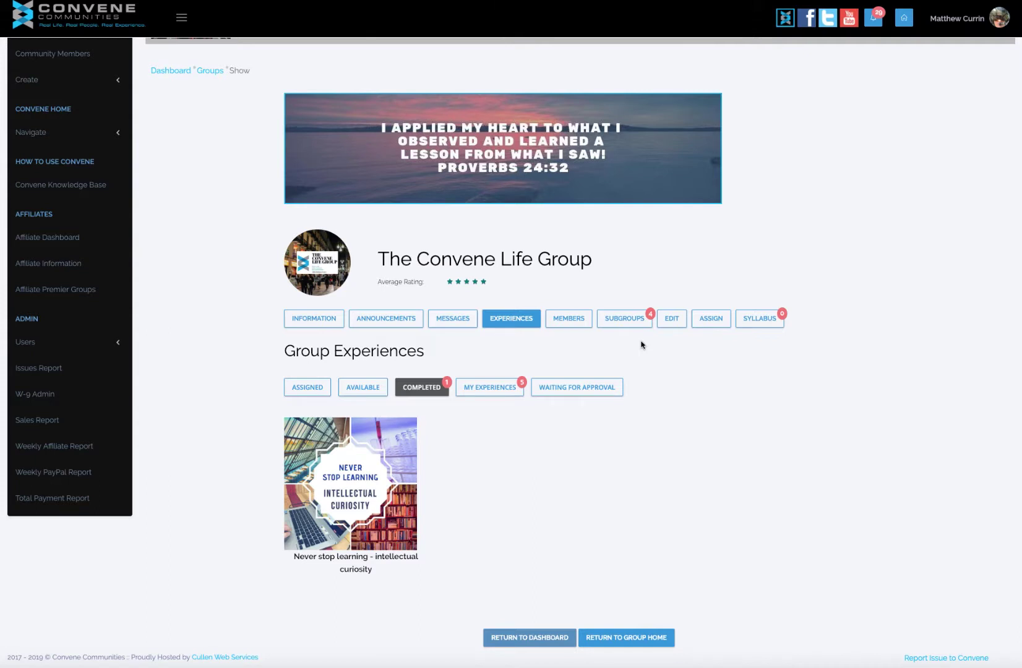
{"action": "left_click", "coordinate": [573, 323]}
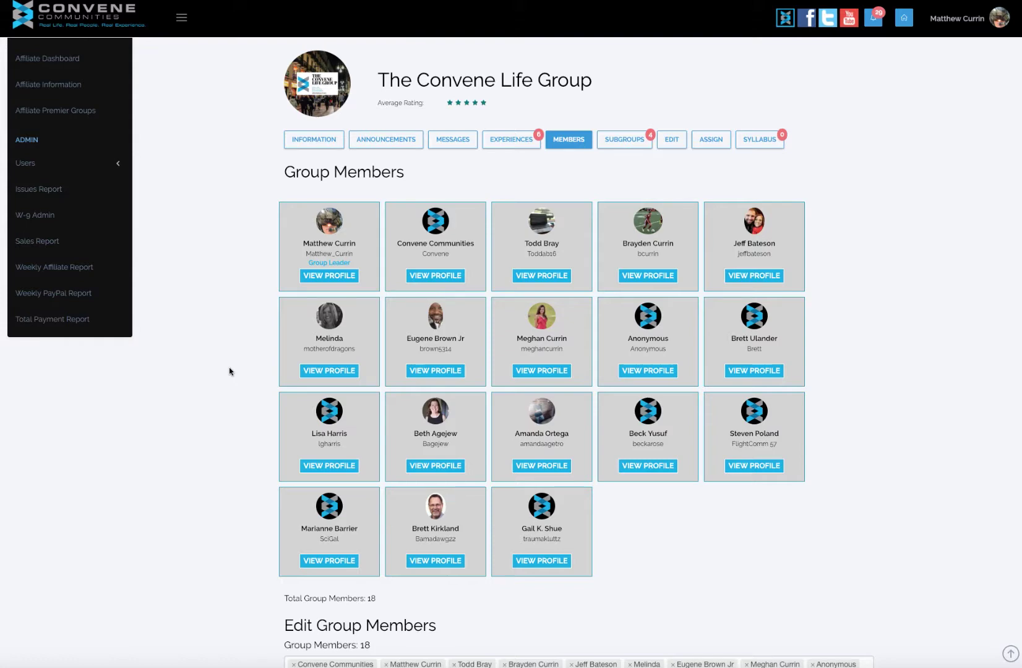
{"action": "scroll", "coordinate": [229, 371], "scroll_direction": "down", "scroll_amount": 5}
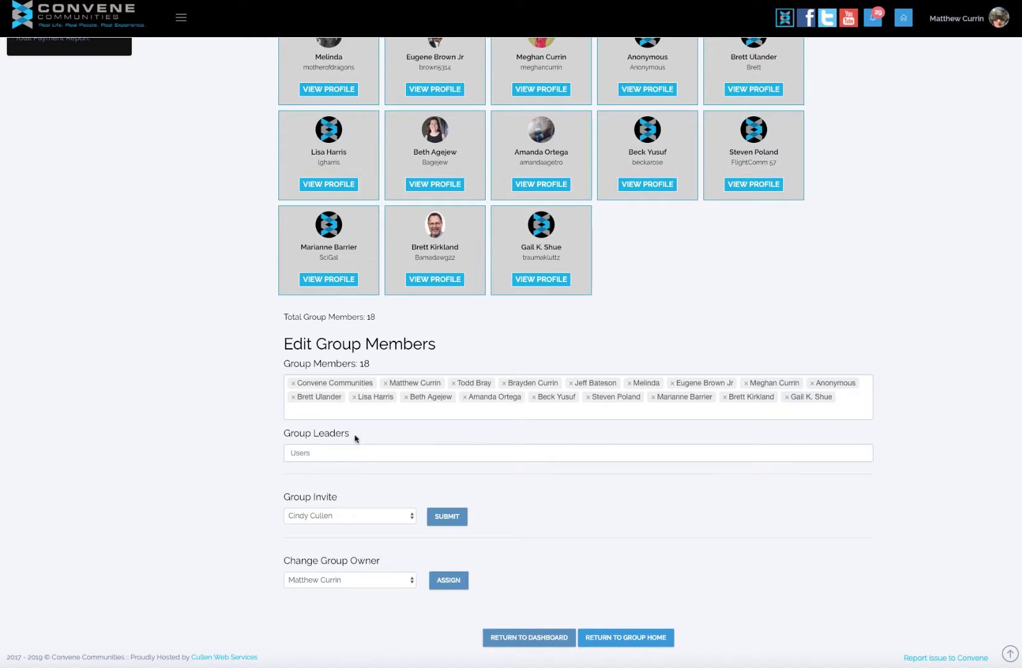
{"action": "scroll", "coordinate": [233, 432], "scroll_direction": "up", "scroll_amount": 1}
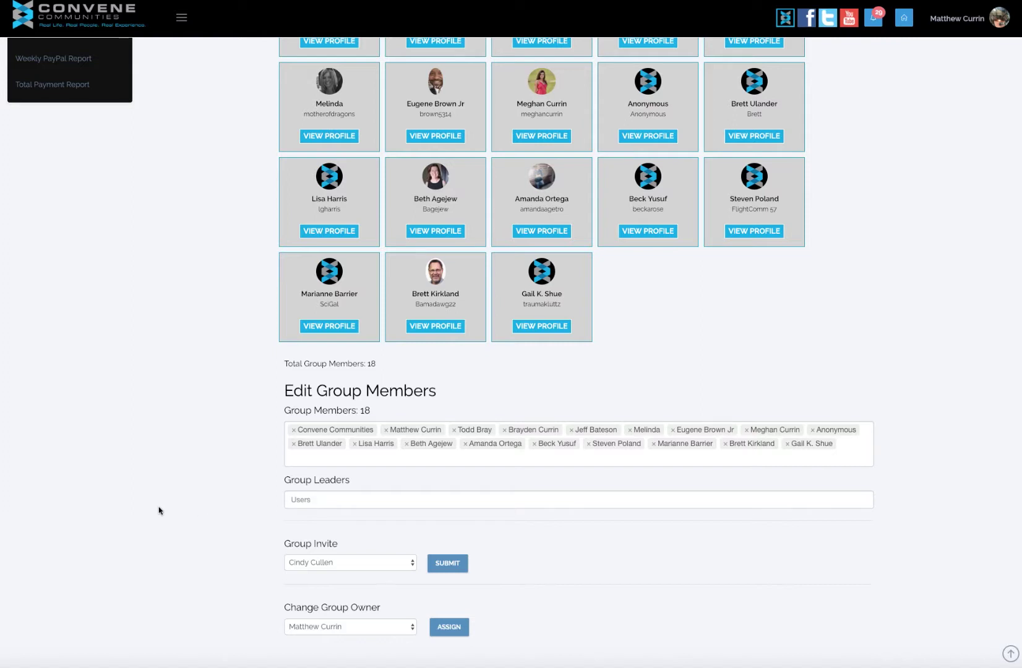
{"action": "scroll", "coordinate": [203, 495], "scroll_direction": "down", "scroll_amount": 1}
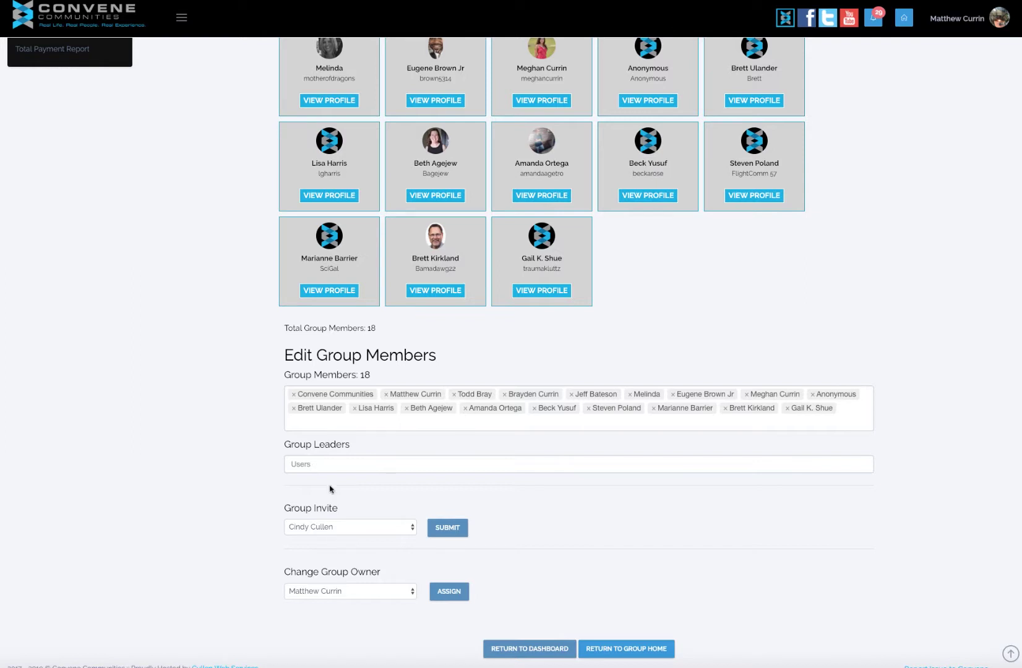
{"action": "left_click", "coordinate": [411, 531]}
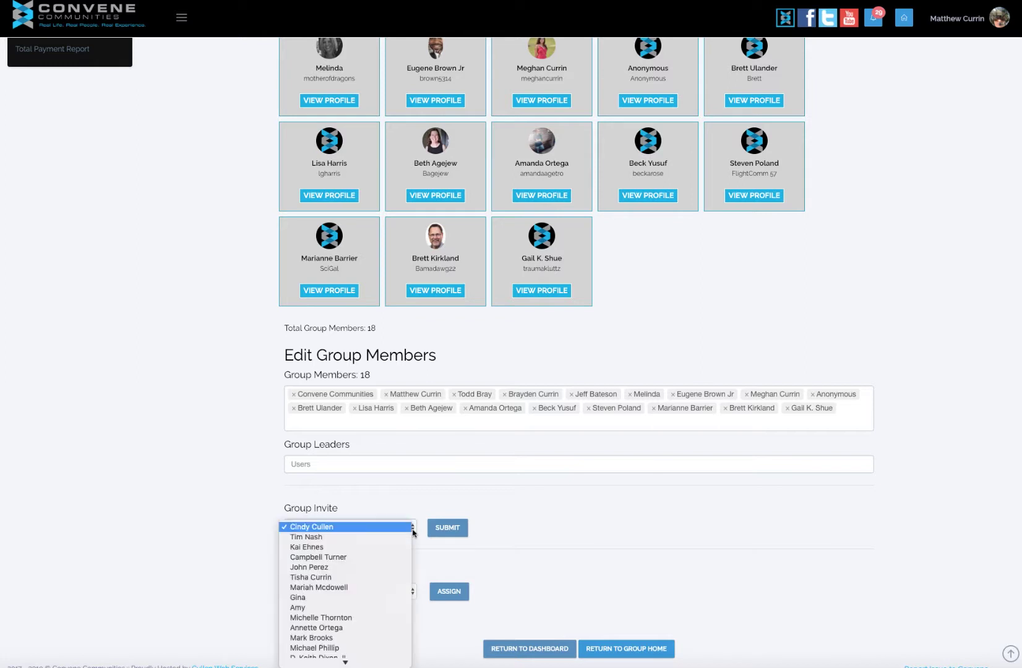
{"action": "left_click", "coordinate": [214, 512]}
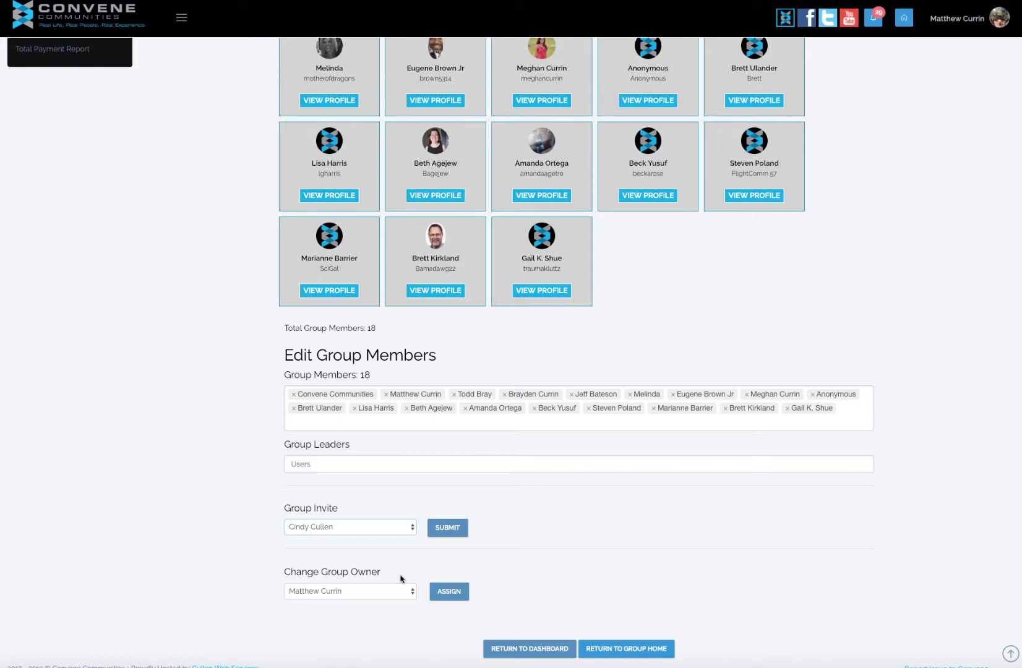
{"action": "scroll", "coordinate": [401, 579], "scroll_direction": "up", "scroll_amount": 10}
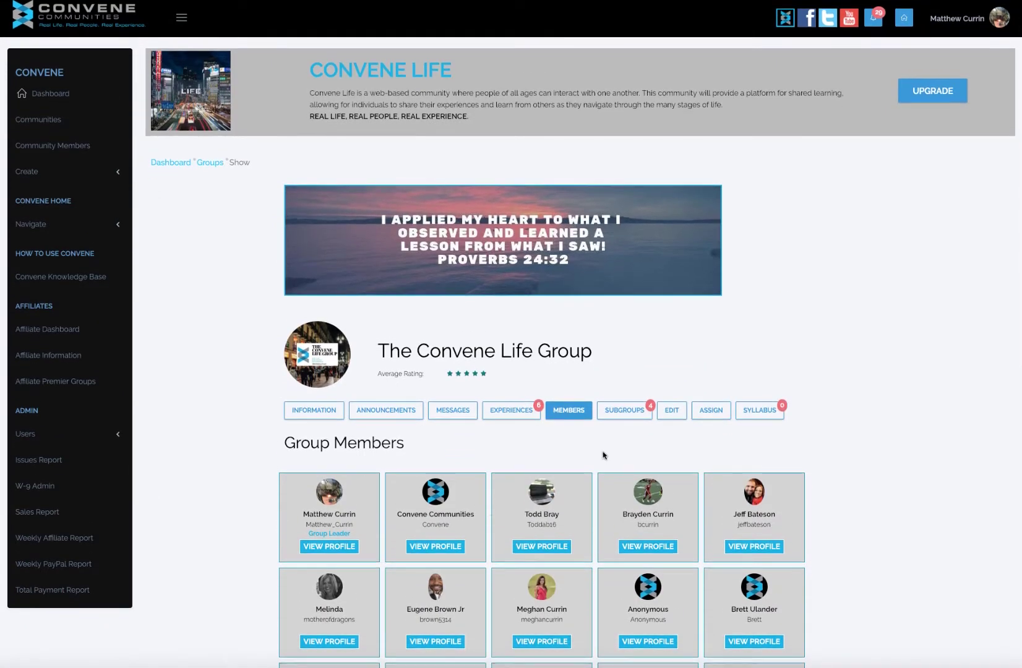
Step: View the Parenting, Marriage, Relationships and Reconvene Life subgroup cards, then go to Assign
{"action": "left_click", "coordinate": [624, 410]}
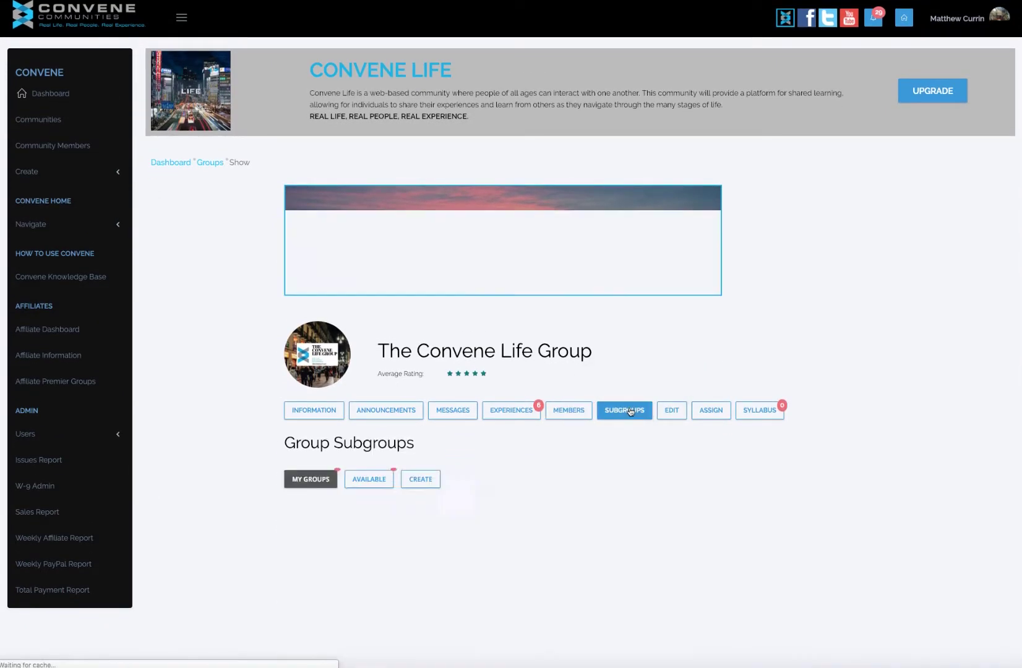
{"action": "scroll", "coordinate": [538, 416], "scroll_direction": "down", "scroll_amount": 2}
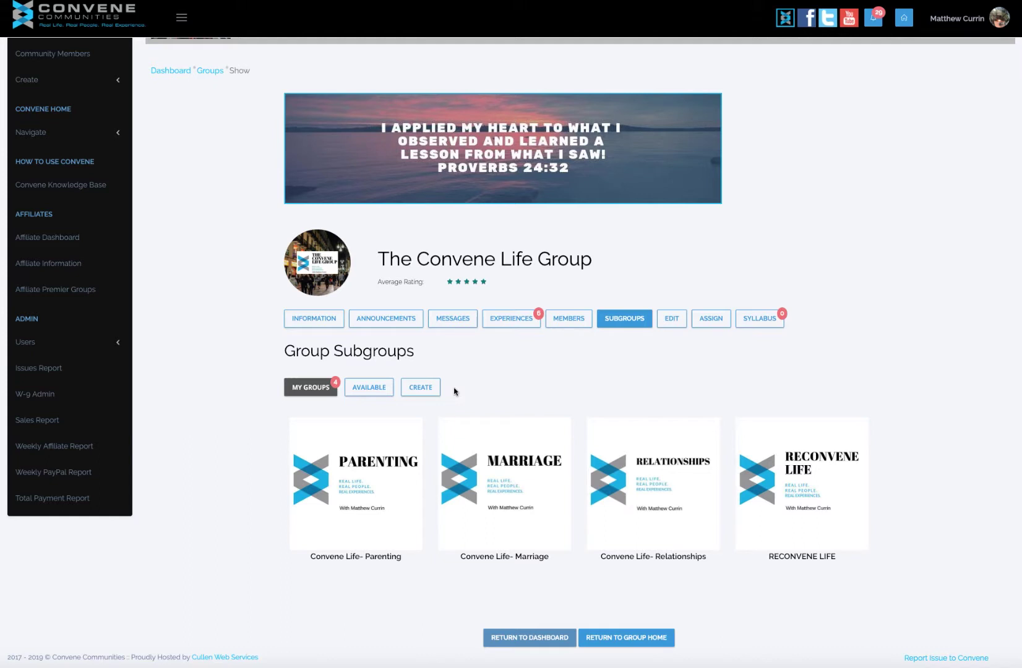
{"action": "left_click", "coordinate": [714, 321]}
Step: Review the six assignable experiences and the four subgroups in the assignment dropdowns
{"action": "scroll", "coordinate": [628, 428], "scroll_direction": "down", "scroll_amount": 2}
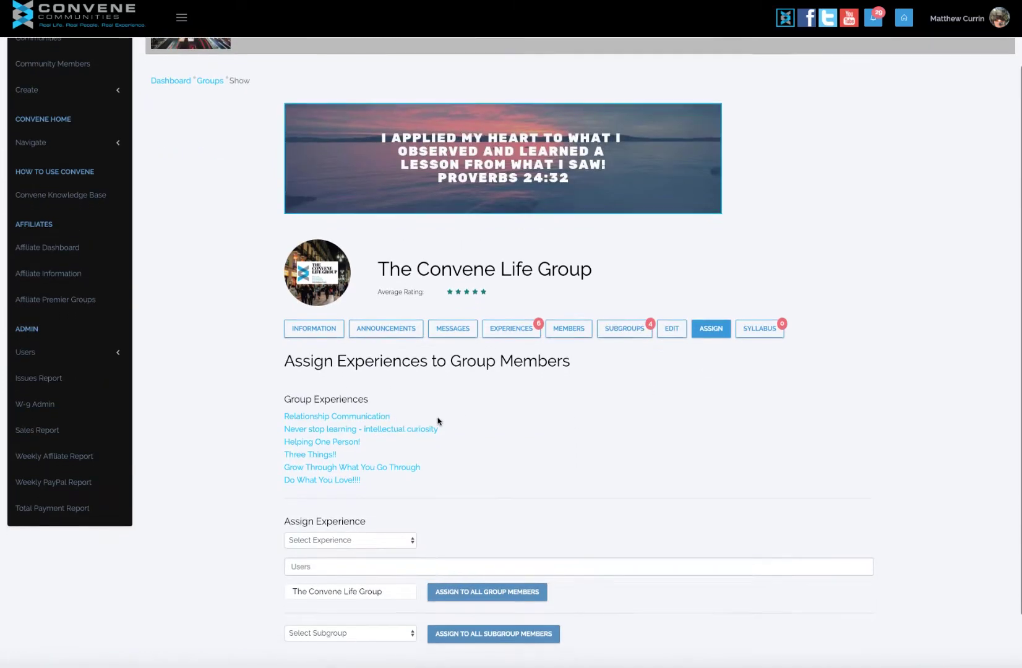
{"action": "scroll", "coordinate": [421, 414], "scroll_direction": "down", "scroll_amount": 1}
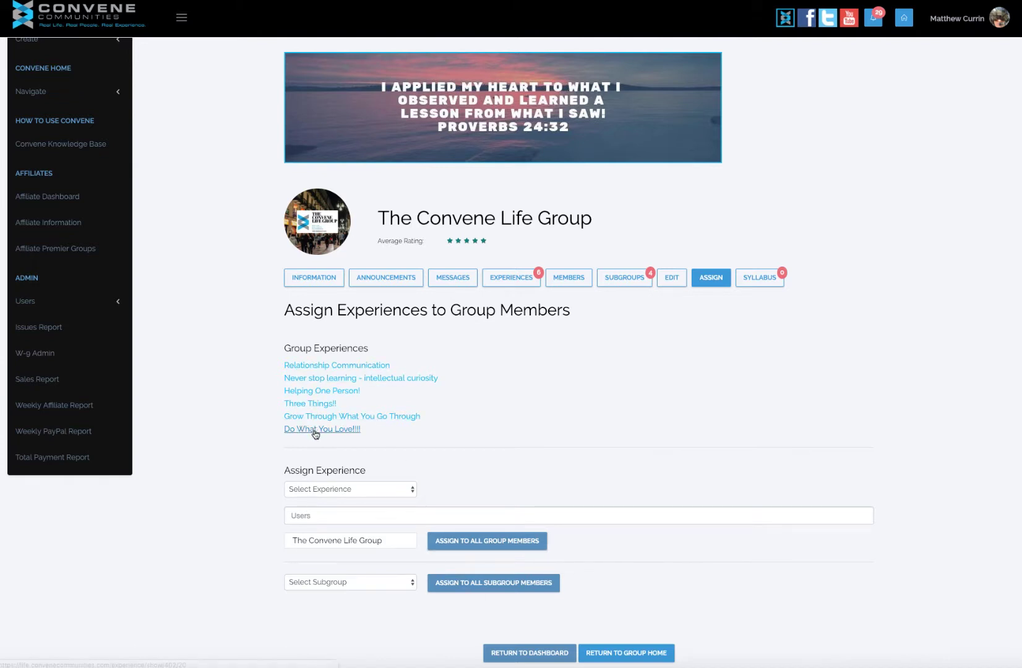
{"action": "left_click", "coordinate": [411, 491]}
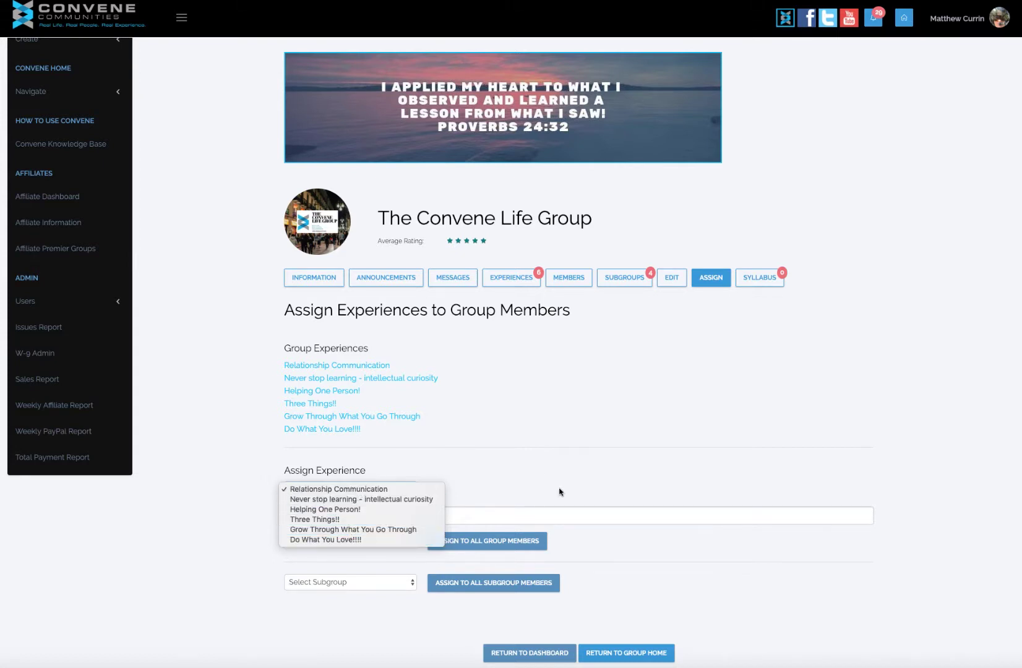
{"action": "left_click", "coordinate": [366, 611]}
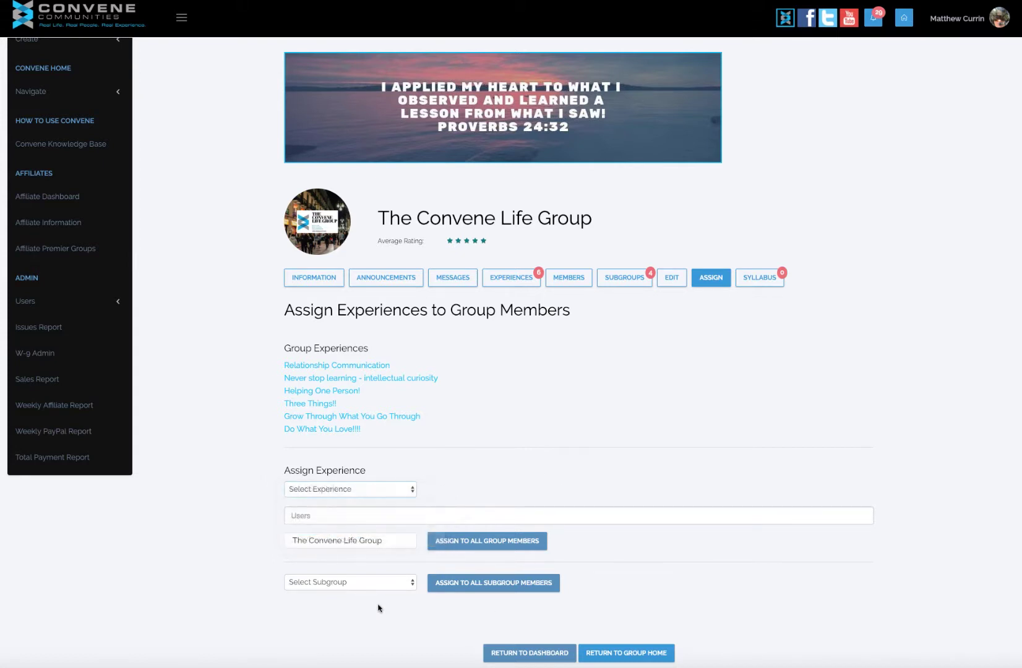
{"action": "left_click", "coordinate": [412, 582]}
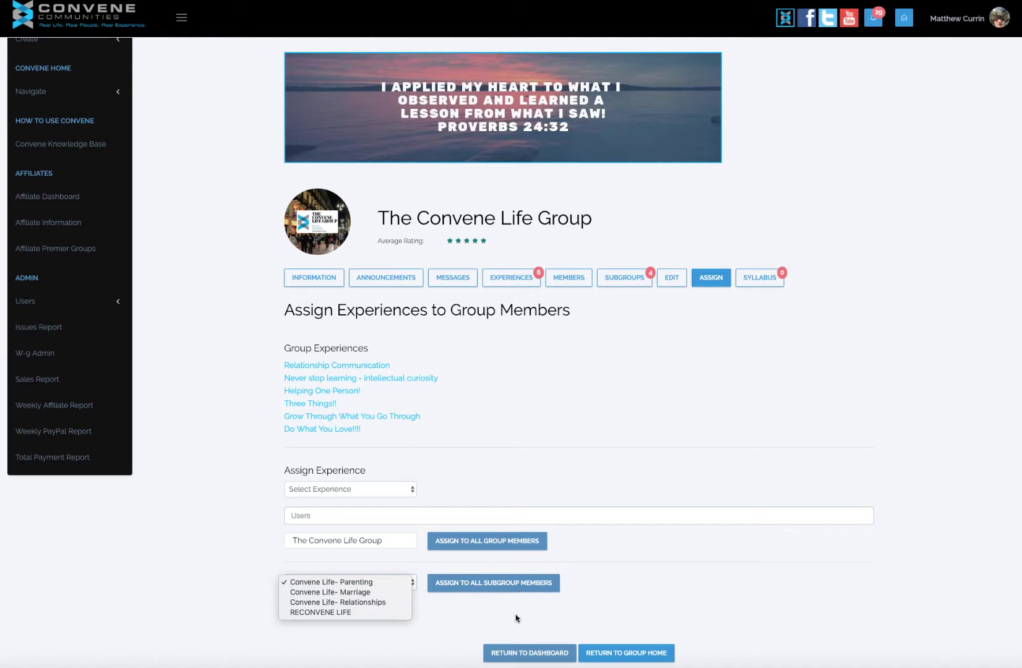
Step: Close the subgroup list and bring up the empty Group Syllabus section
{"action": "left_click", "coordinate": [767, 280]}
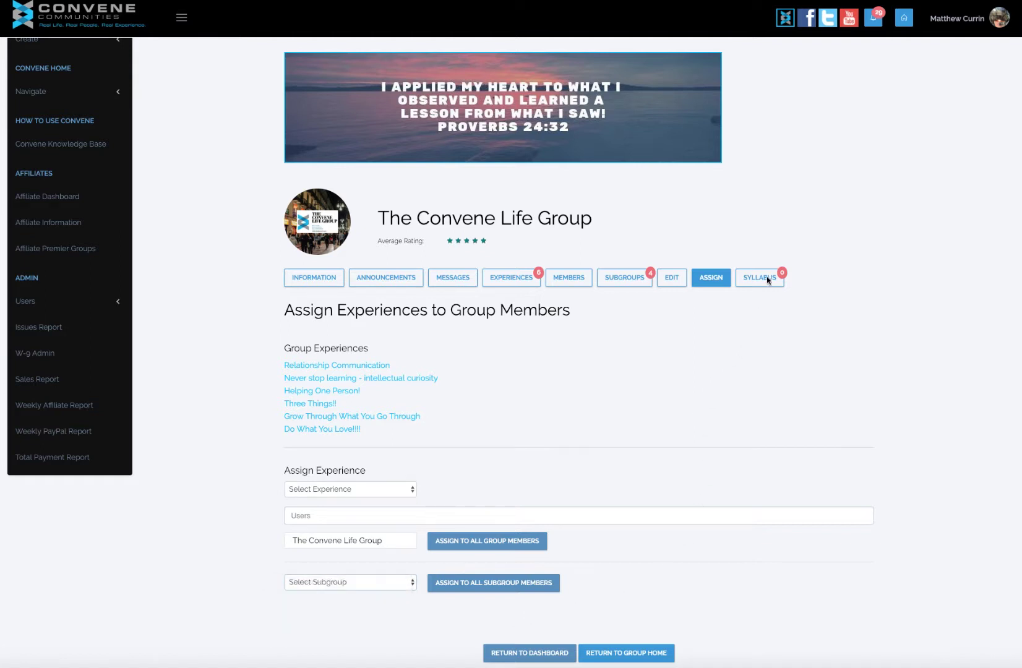
{"action": "left_click", "coordinate": [767, 280]}
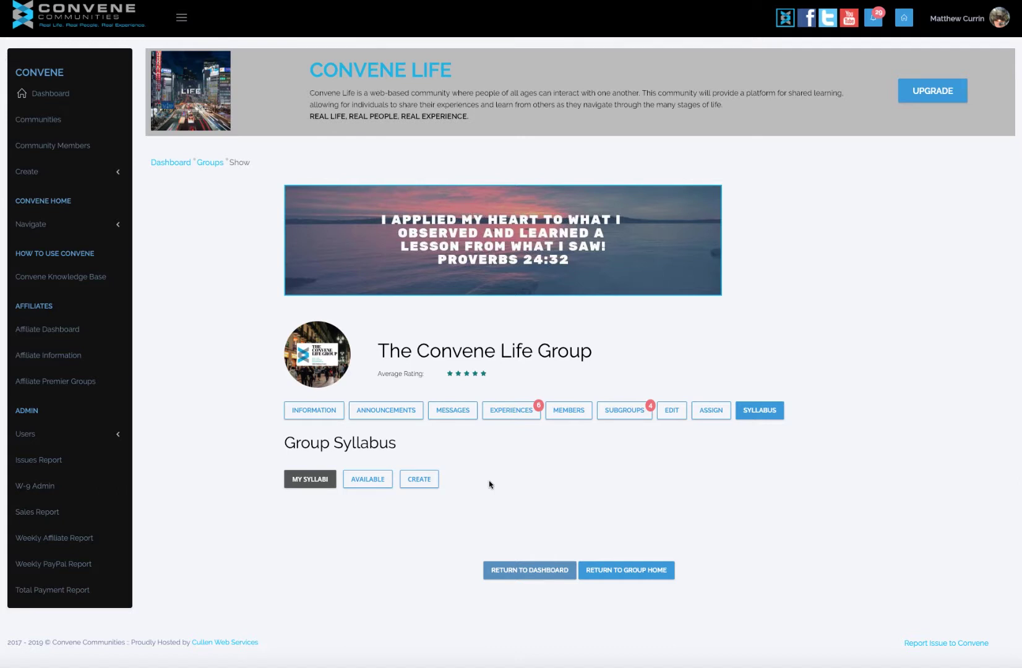
Step: Bring up the Edit Group form and look over the text editor's font list without changing it
{"action": "left_click", "coordinate": [674, 418]}
{"action": "scroll", "coordinate": [674, 419], "scroll_direction": "down", "scroll_amount": 5}
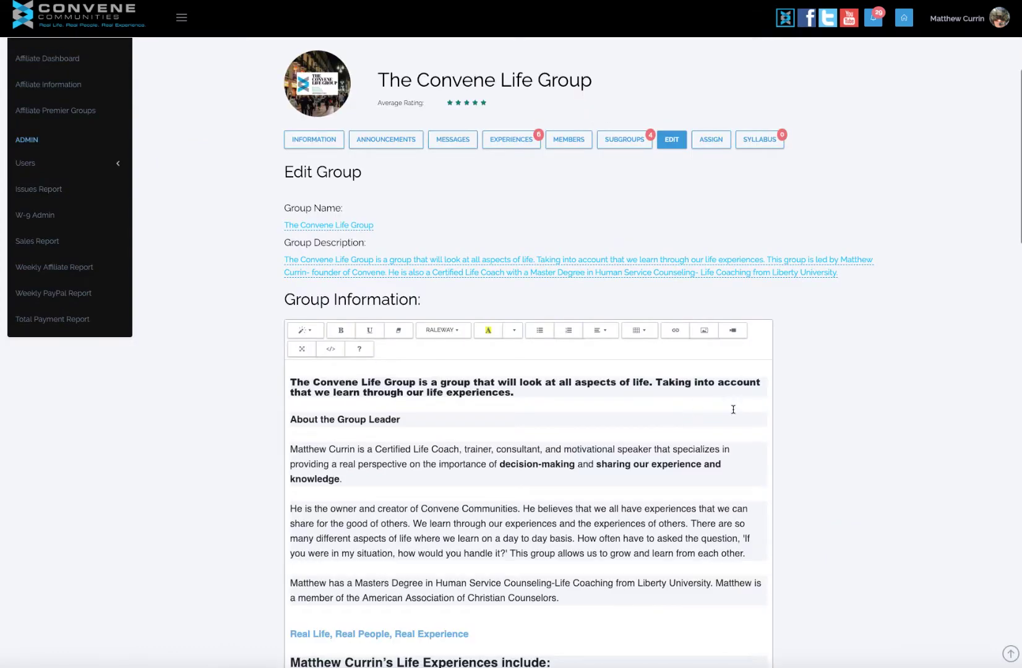
{"action": "scroll", "coordinate": [808, 411], "scroll_direction": "down", "scroll_amount": 1}
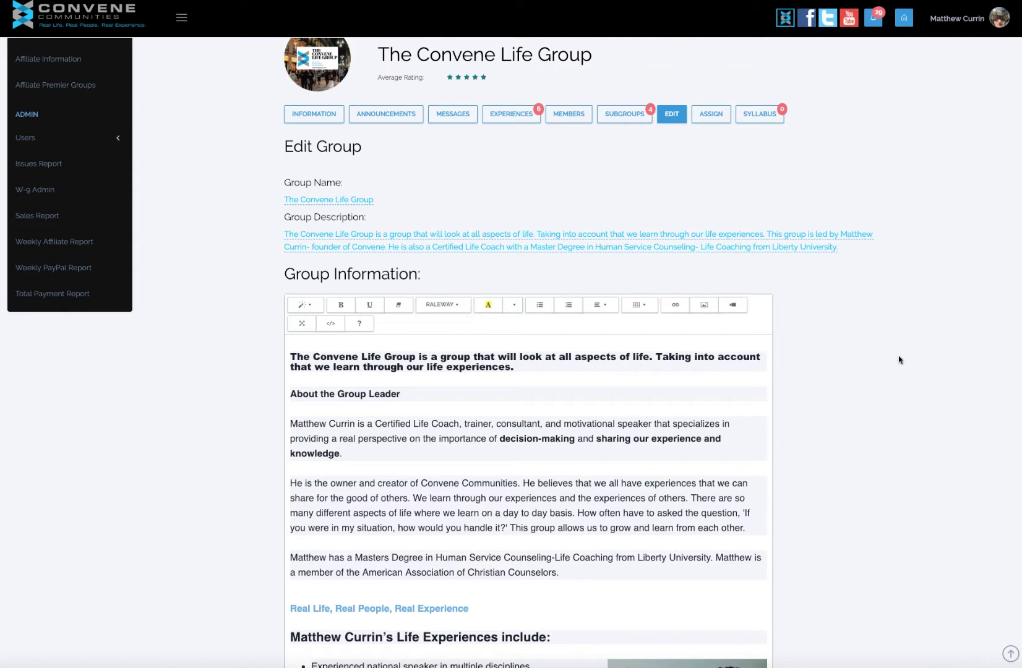
{"action": "left_click", "coordinate": [447, 309]}
{"action": "left_click", "coordinate": [846, 333]}
{"action": "scroll", "coordinate": [846, 333], "scroll_direction": "down", "scroll_amount": 5}
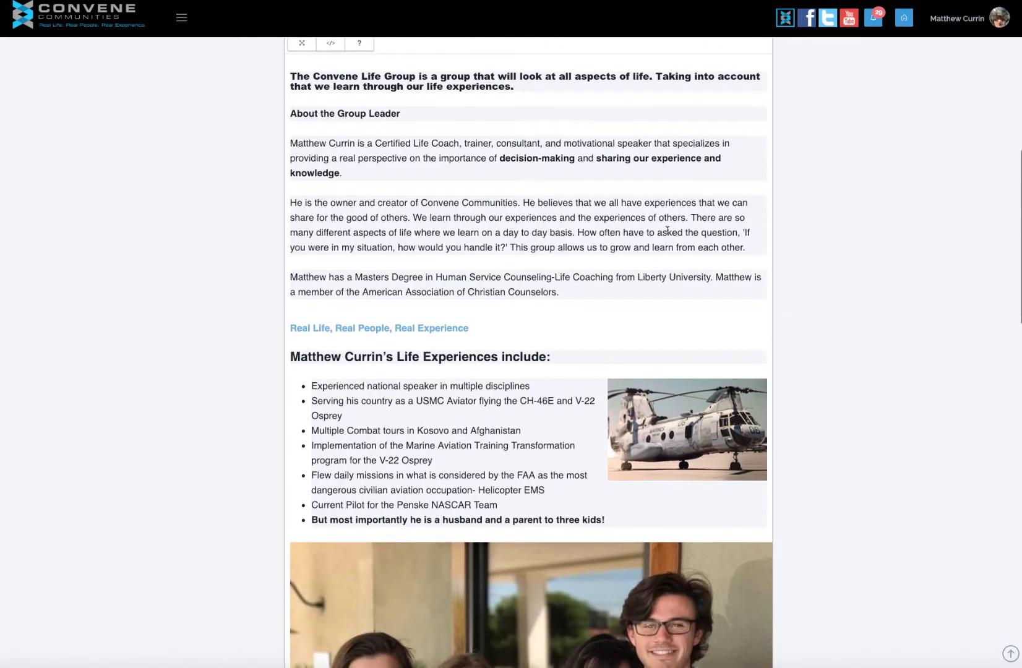
{"action": "scroll", "coordinate": [668, 230], "scroll_direction": "up", "scroll_amount": 2}
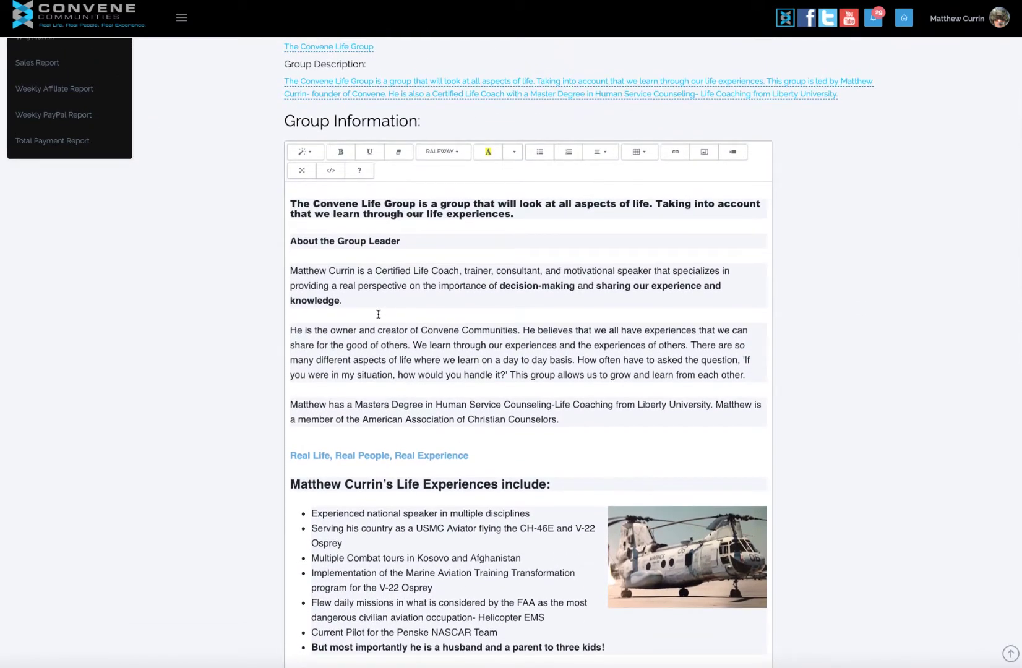
Step: Scroll through the Announcements, Logo and Cover editors, then return to the Information view
{"action": "scroll", "coordinate": [378, 314], "scroll_direction": "down", "scroll_amount": 5}
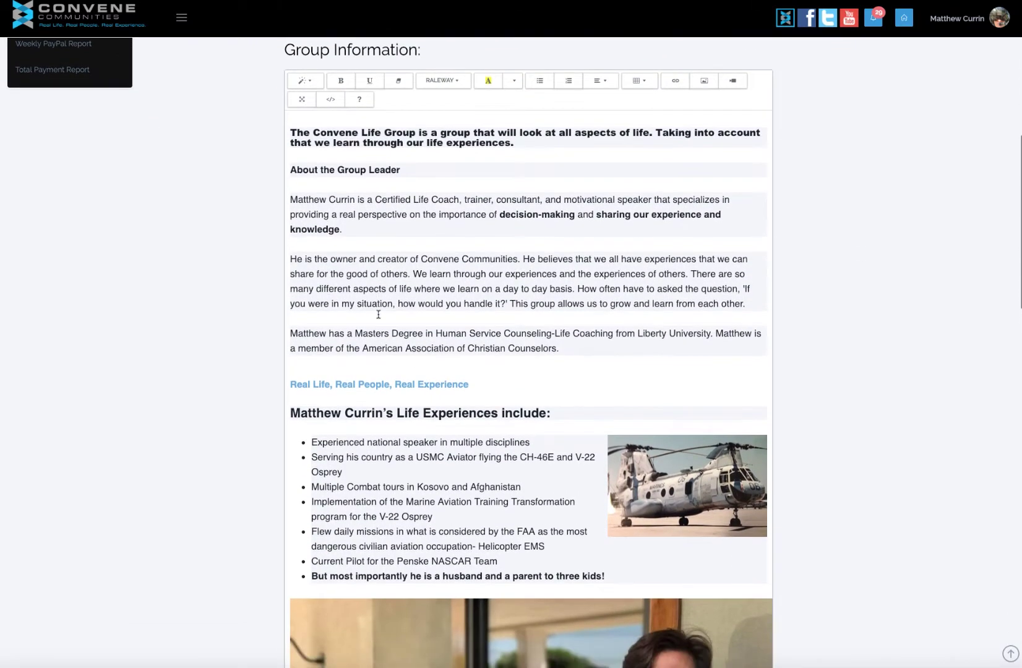
{"action": "scroll", "coordinate": [378, 314], "scroll_direction": "down", "scroll_amount": 8}
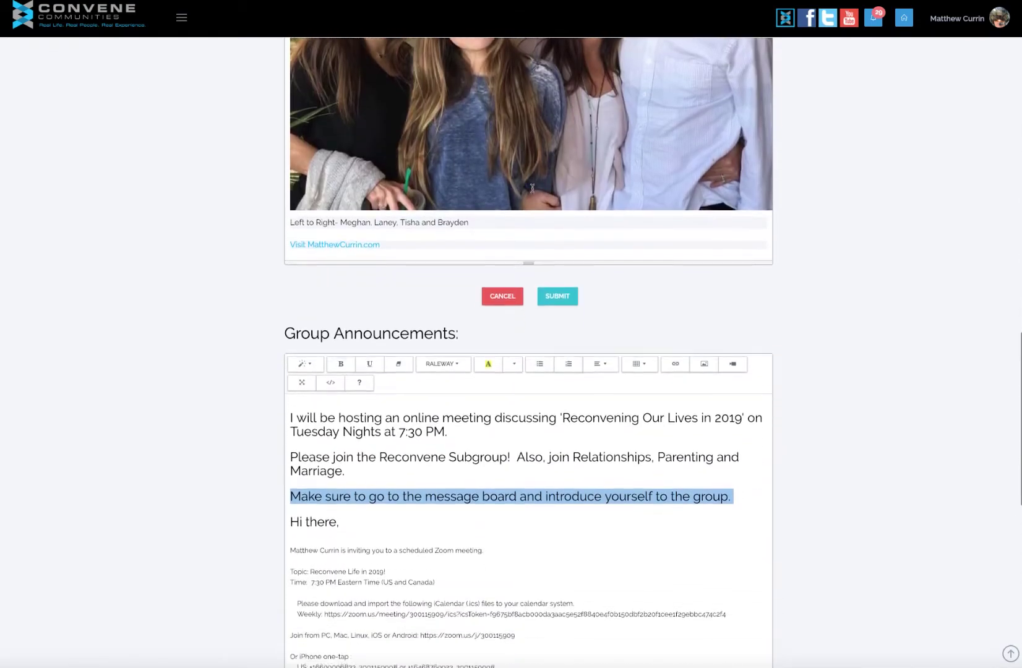
{"action": "scroll", "coordinate": [818, 236], "scroll_direction": "up", "scroll_amount": 4}
{"action": "scroll", "coordinate": [817, 236], "scroll_direction": "up", "scroll_amount": 11}
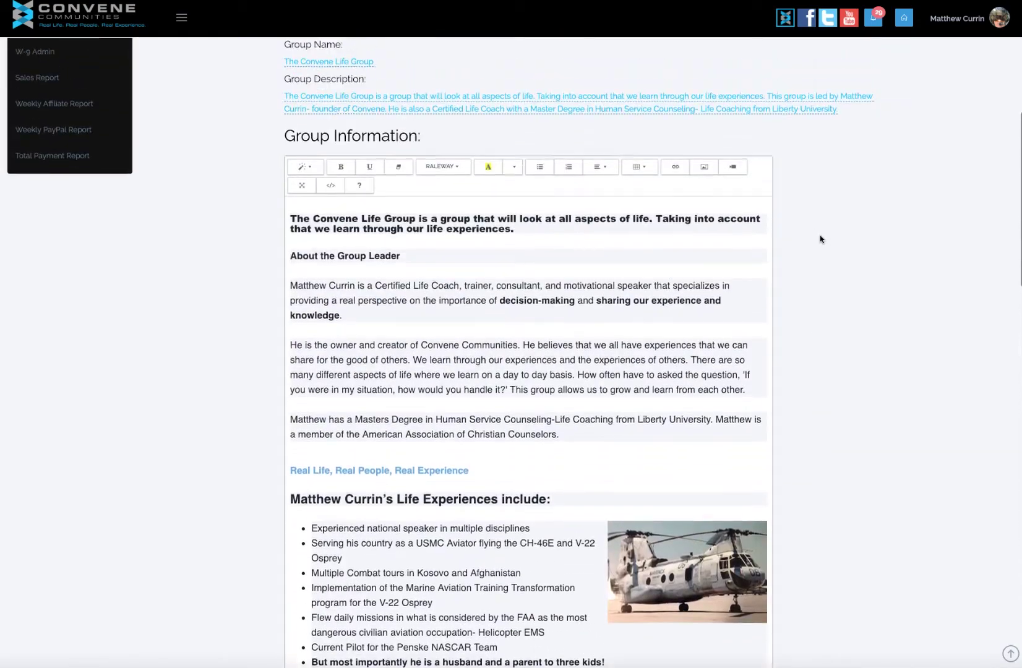
{"action": "scroll", "coordinate": [911, 422], "scroll_direction": "down", "scroll_amount": 14}
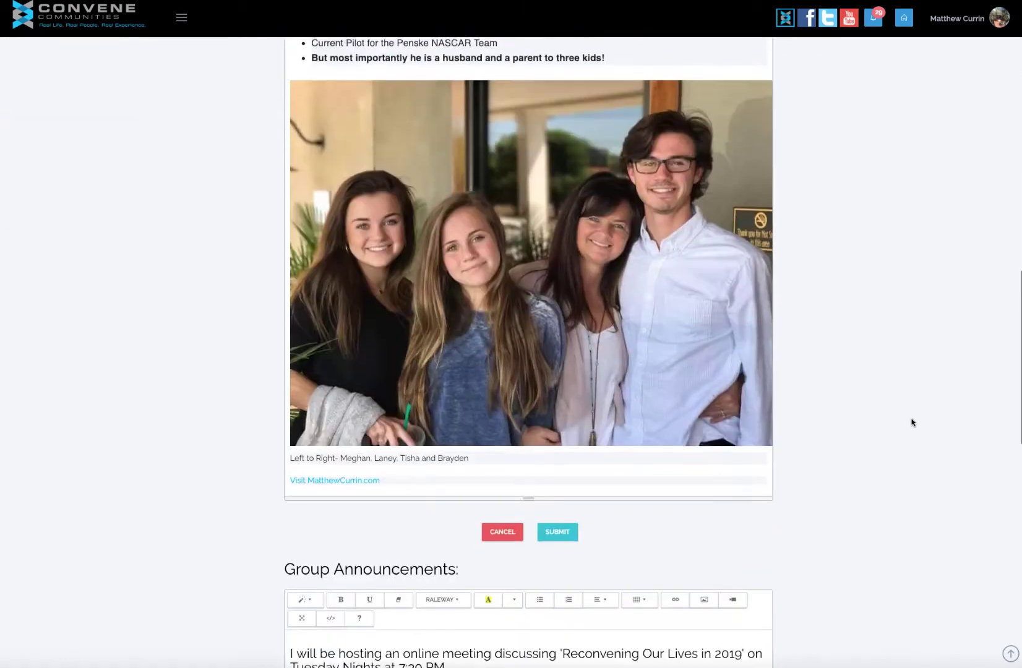
{"action": "scroll", "coordinate": [912, 423], "scroll_direction": "down", "scroll_amount": 3}
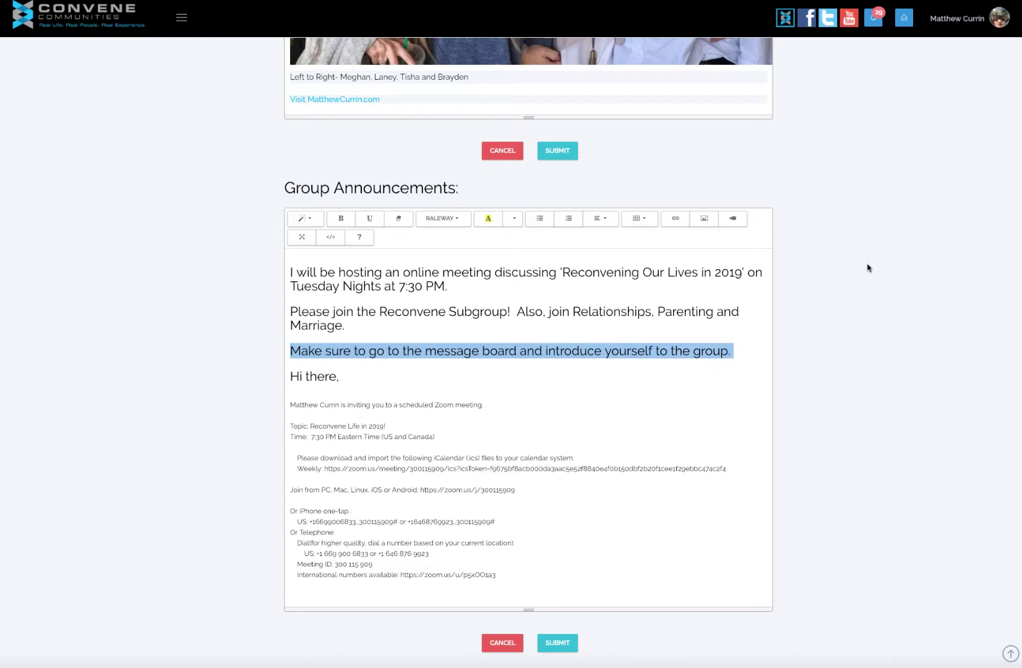
{"action": "scroll", "coordinate": [868, 267], "scroll_direction": "down", "scroll_amount": 5}
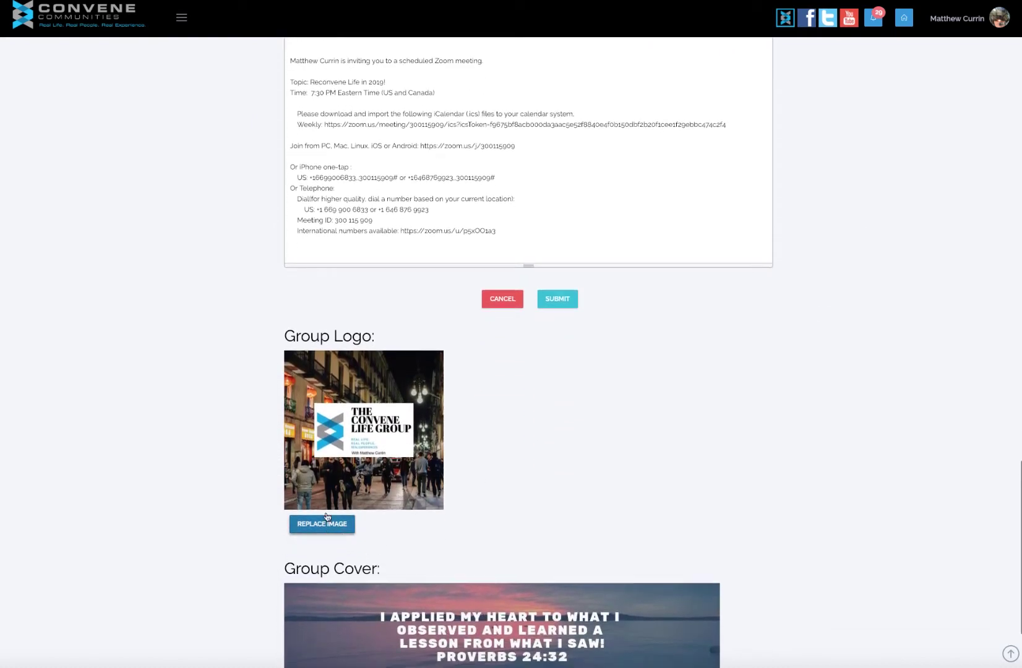
{"action": "scroll", "coordinate": [557, 517], "scroll_direction": "down", "scroll_amount": 1}
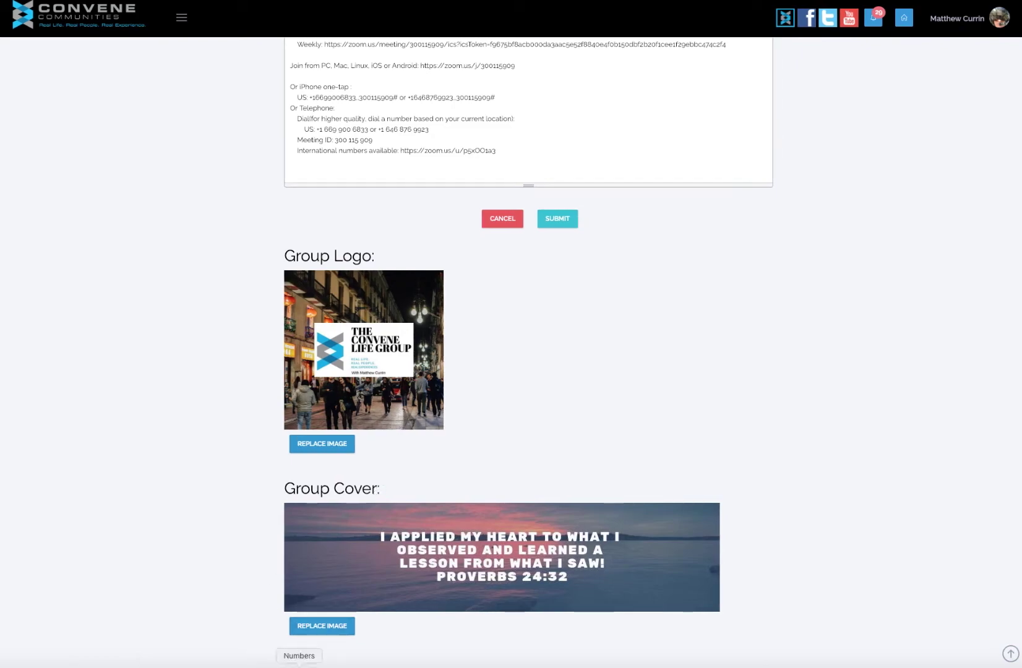
{"action": "scroll", "coordinate": [619, 369], "scroll_direction": "up", "scroll_amount": 14}
{"action": "scroll", "coordinate": [808, 361], "scroll_direction": "up", "scroll_amount": 15}
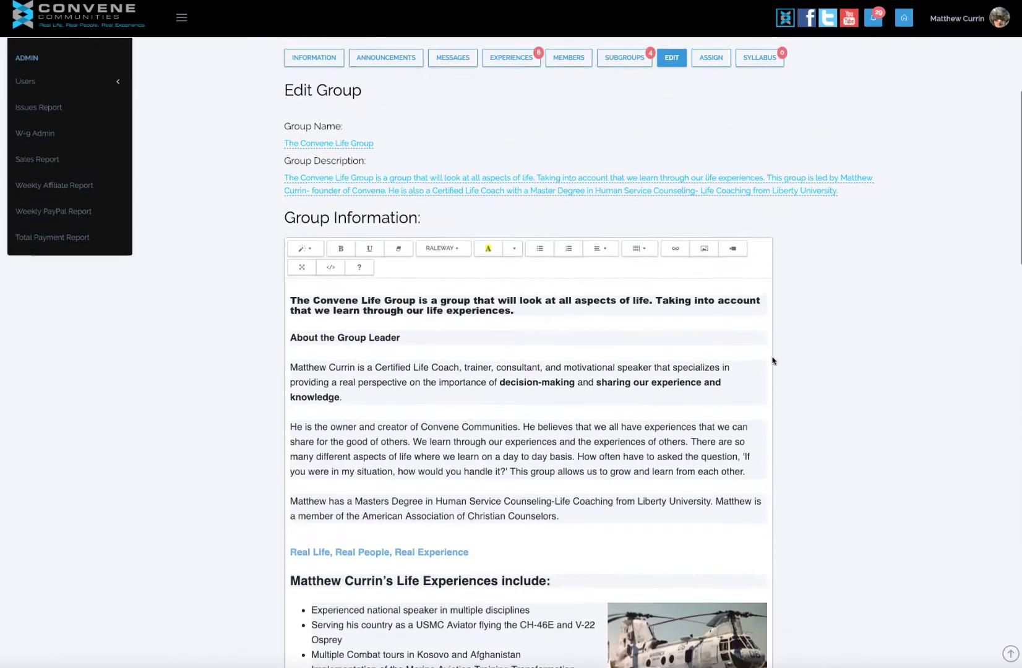
{"action": "left_click", "coordinate": [313, 174]}
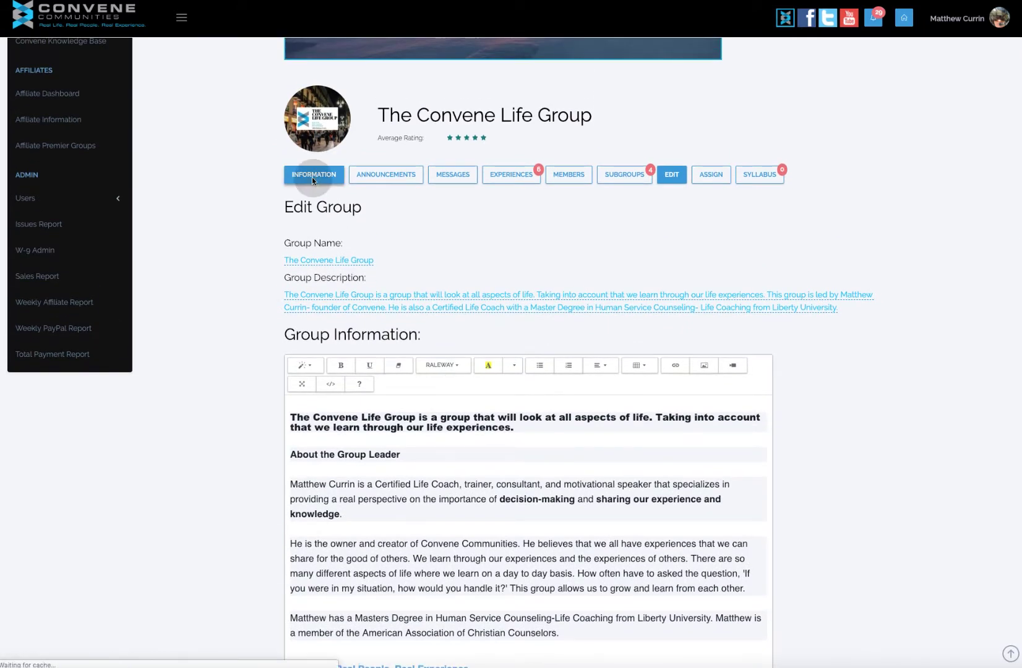